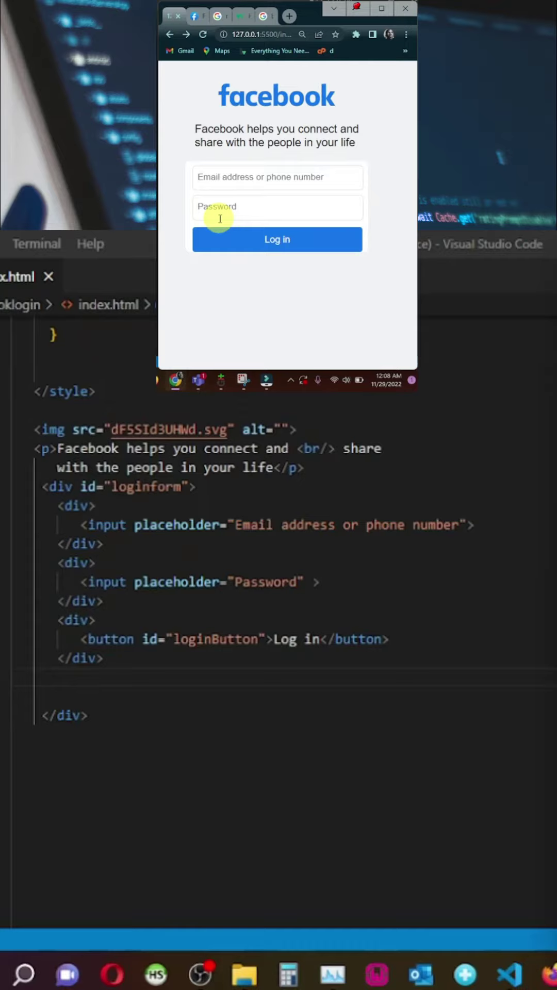
# Step: Compare the real Facebook login page with the localhost clone in Chrome
pyautogui.click(196, 21)
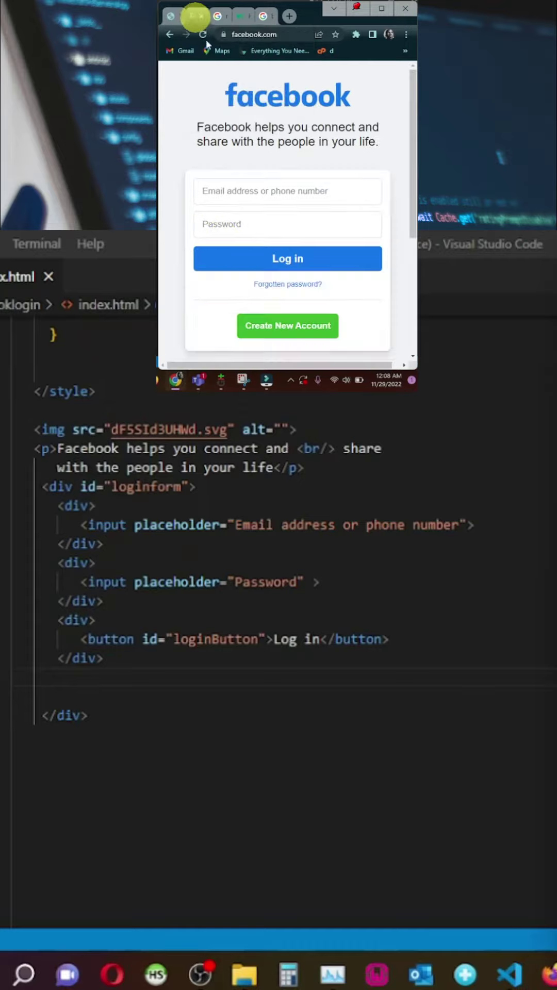
pyautogui.scroll(-2, 267, 213)
pyautogui.scroll(1, 268, 214)
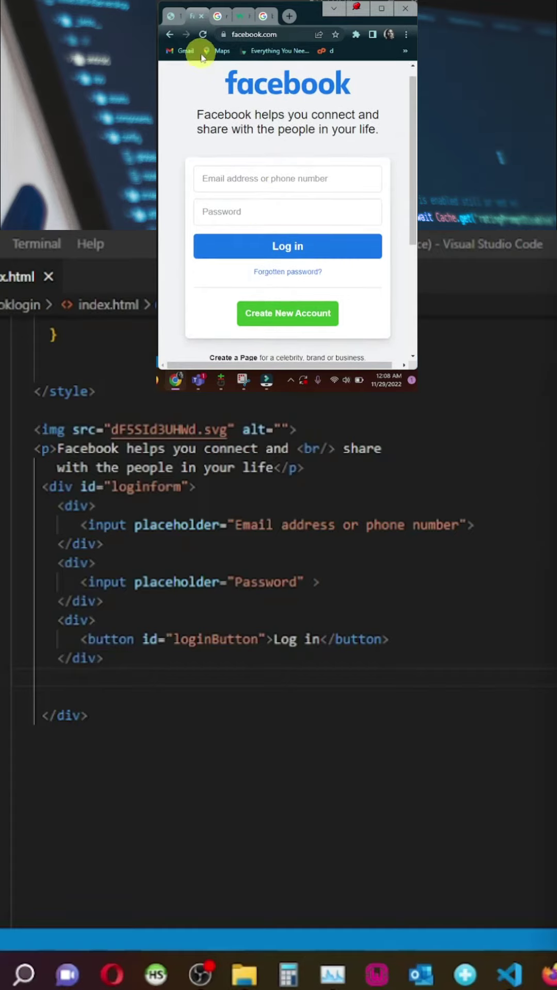
pyautogui.click(176, 19)
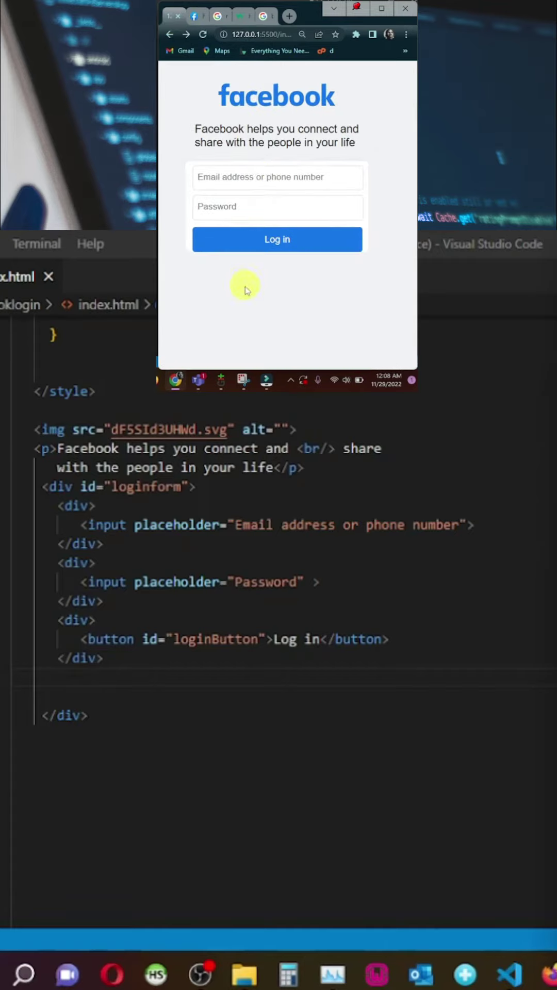
pyautogui.click(199, 21)
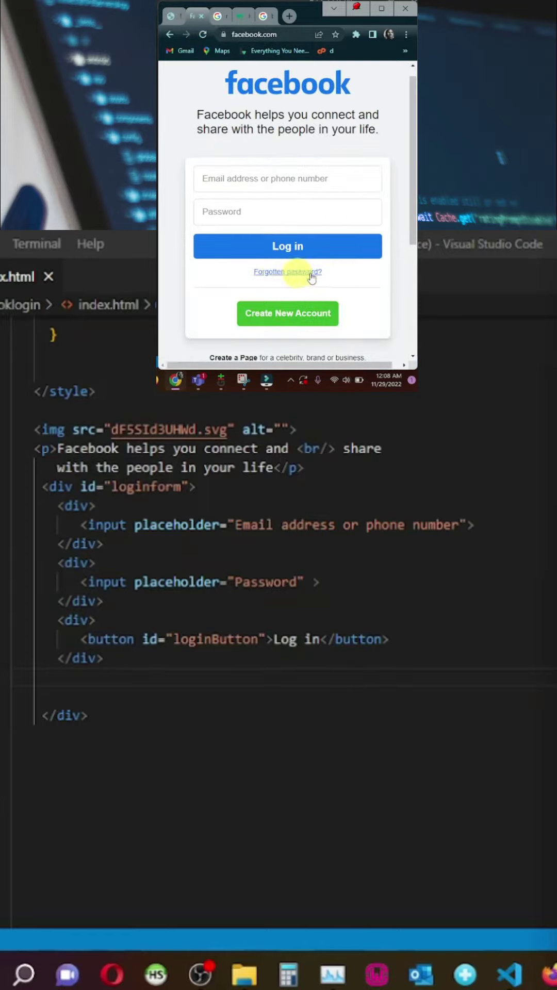
pyautogui.click(91, 682)
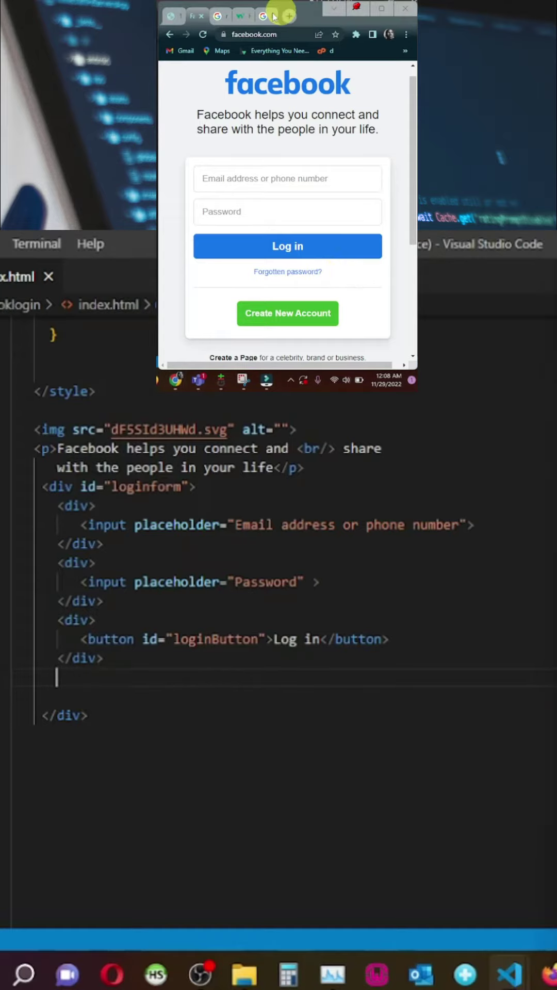
# Step: Type an <a>Forgotten Password?</a> link on the line below the Log in button
pyautogui.click(242, 17)
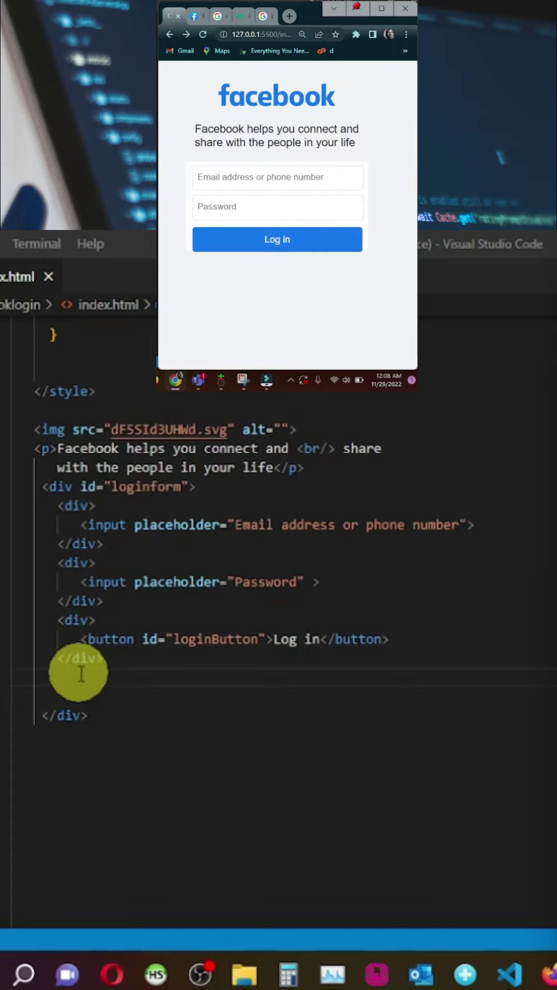
pyautogui.click(80, 681)
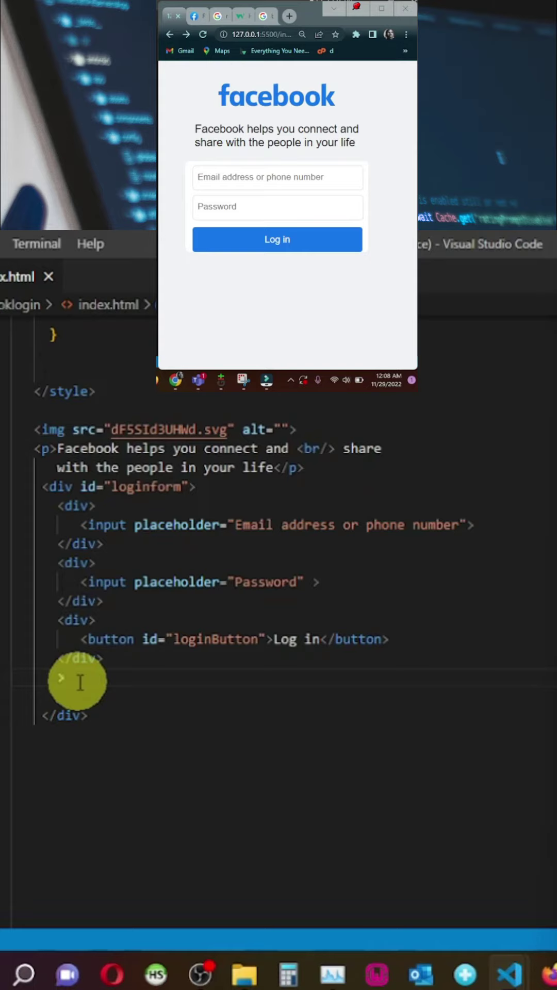
pyautogui.write('a>F')
pyautogui.write('orgo')
pyautogui.write('tten pass')
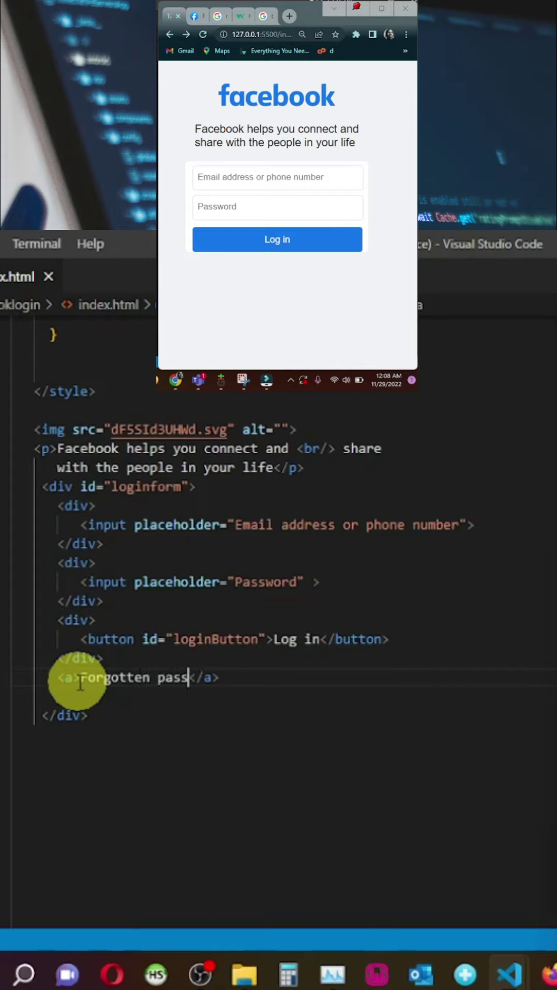
pyautogui.write('wo')
pyautogui.press('Tab')
pyautogui.write('?')
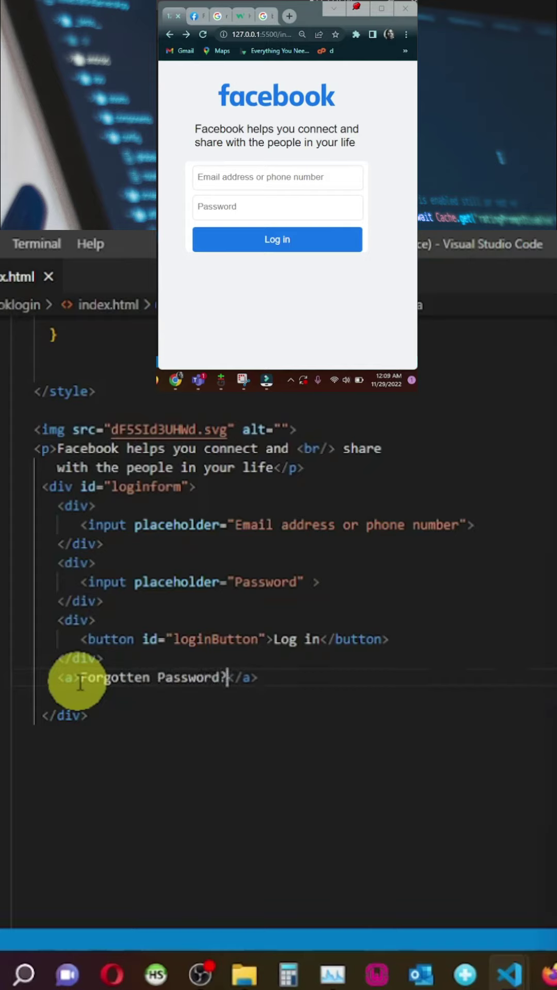
# Step: Give the link href="testpage", save, and follow it in the Chrome preview
pyautogui.hotkey('ctrl', 's')
pyautogui.write('h')
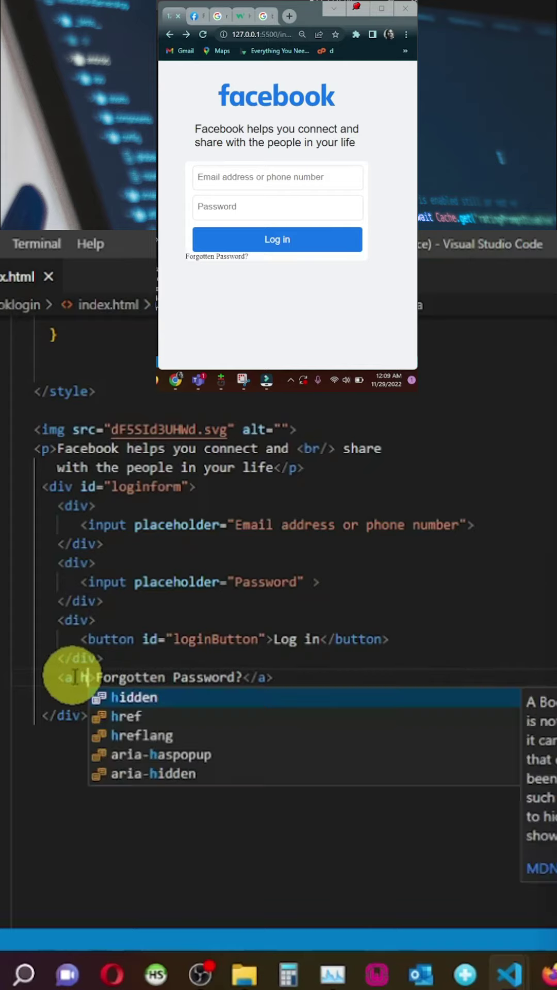
pyautogui.press('Down')
pyautogui.press('Tab')
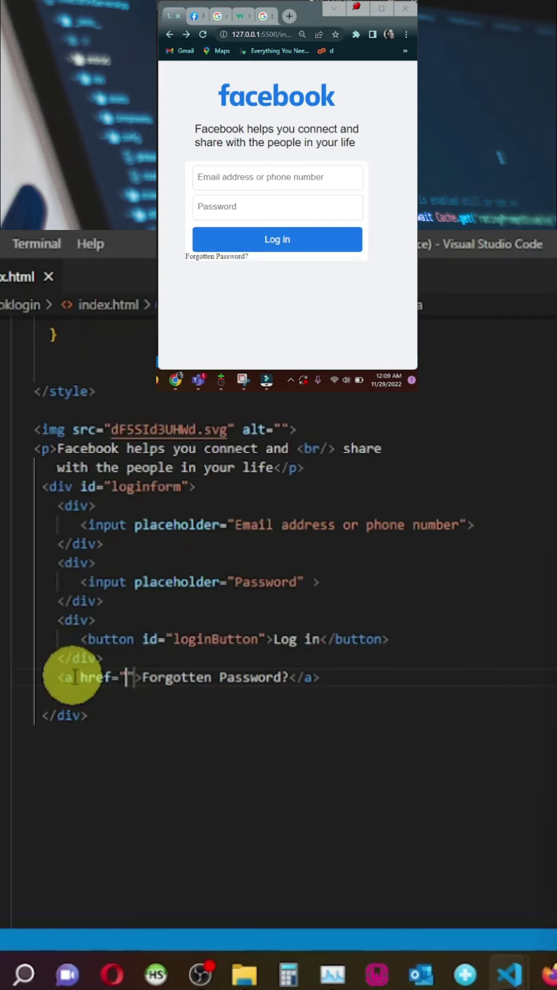
pyautogui.write('test')
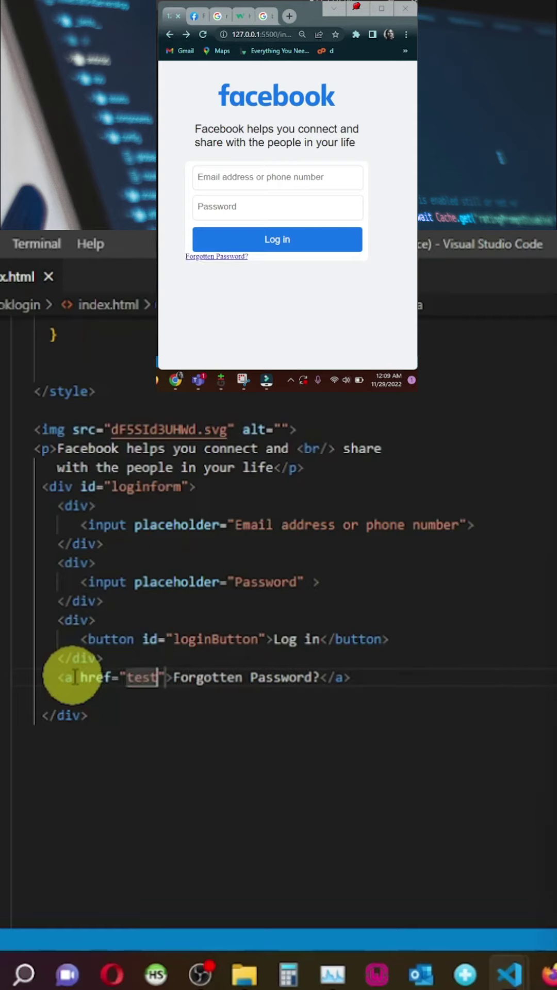
pyautogui.write('.')
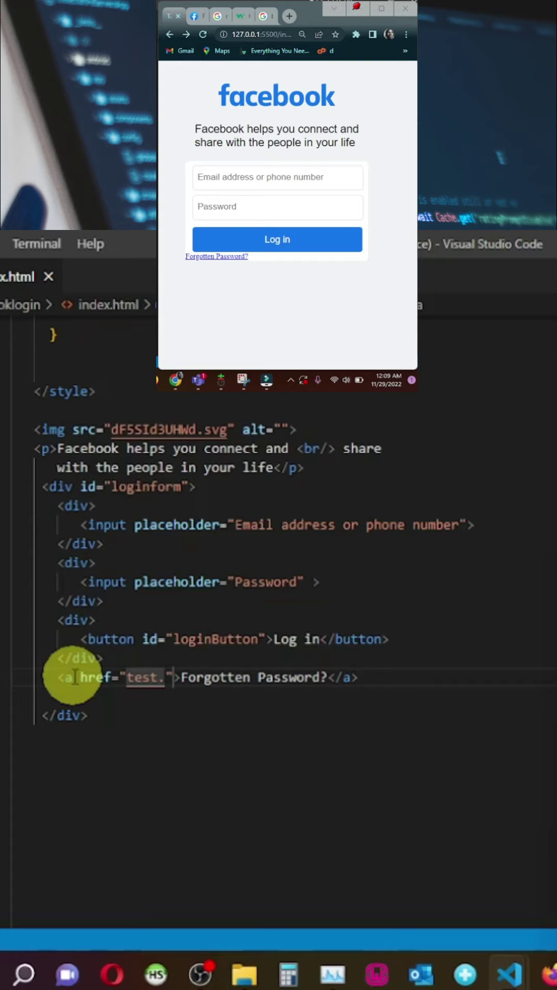
pyautogui.press('BackSpace')
pyautogui.write('page')
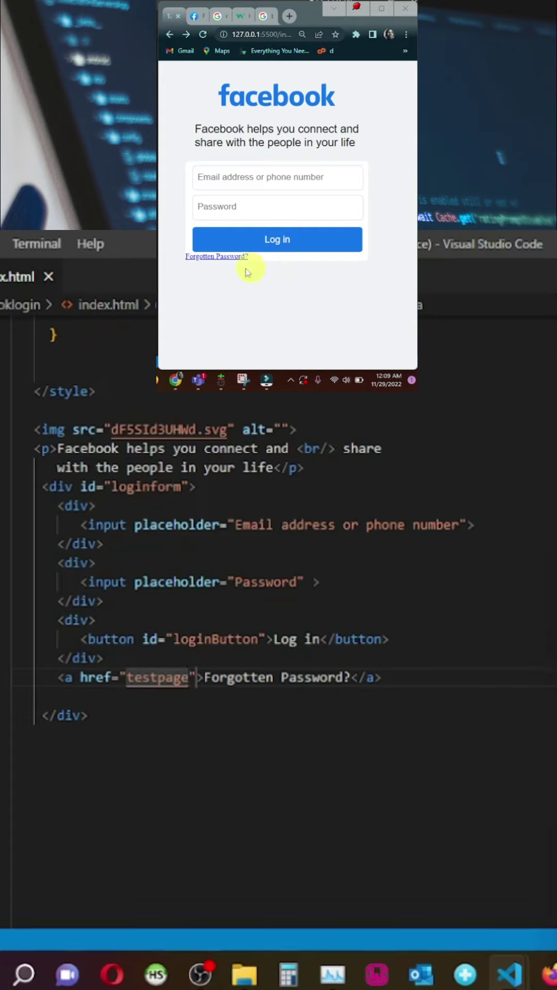
pyautogui.click(219, 258)
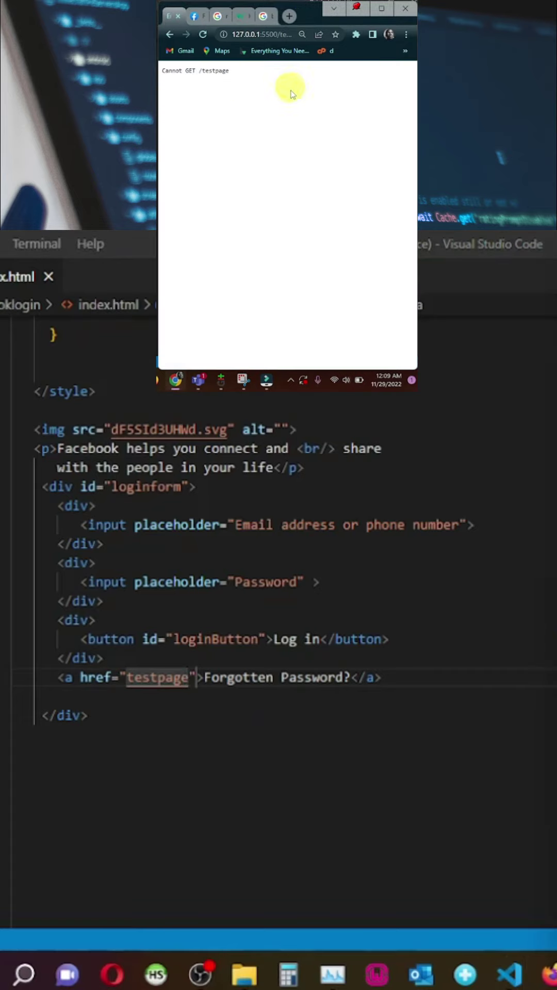